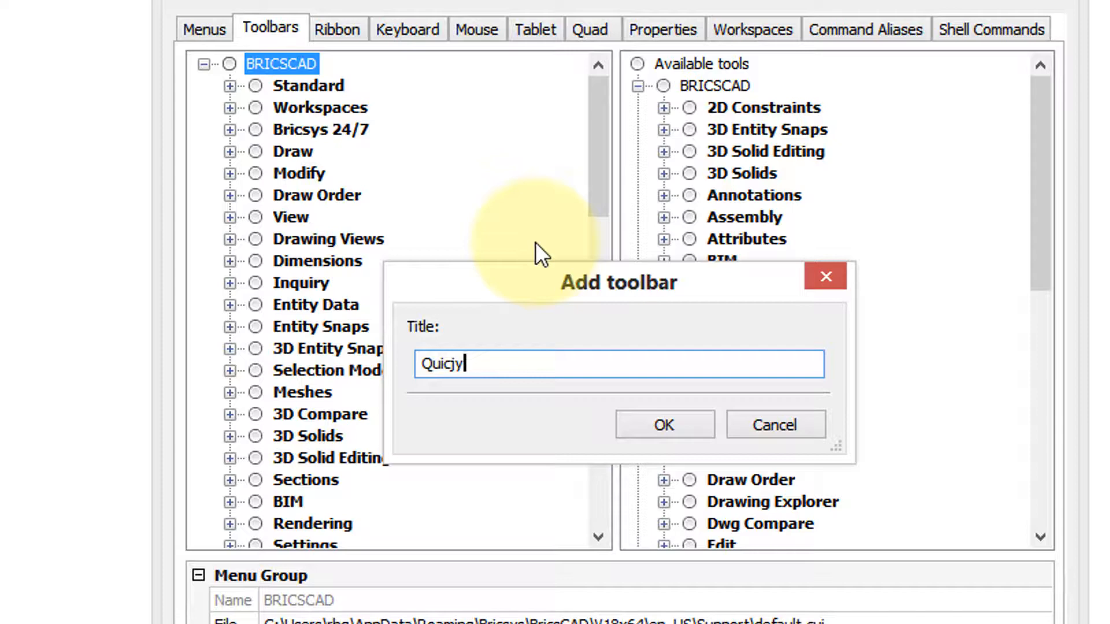
# - Name the new toolbar Quicky Jiffy and create it
pyautogui.press('BackSpace')
pyautogui.press('BackSpace')
pyautogui.write('ky Jiffy')
pyautogui.click(662, 425)
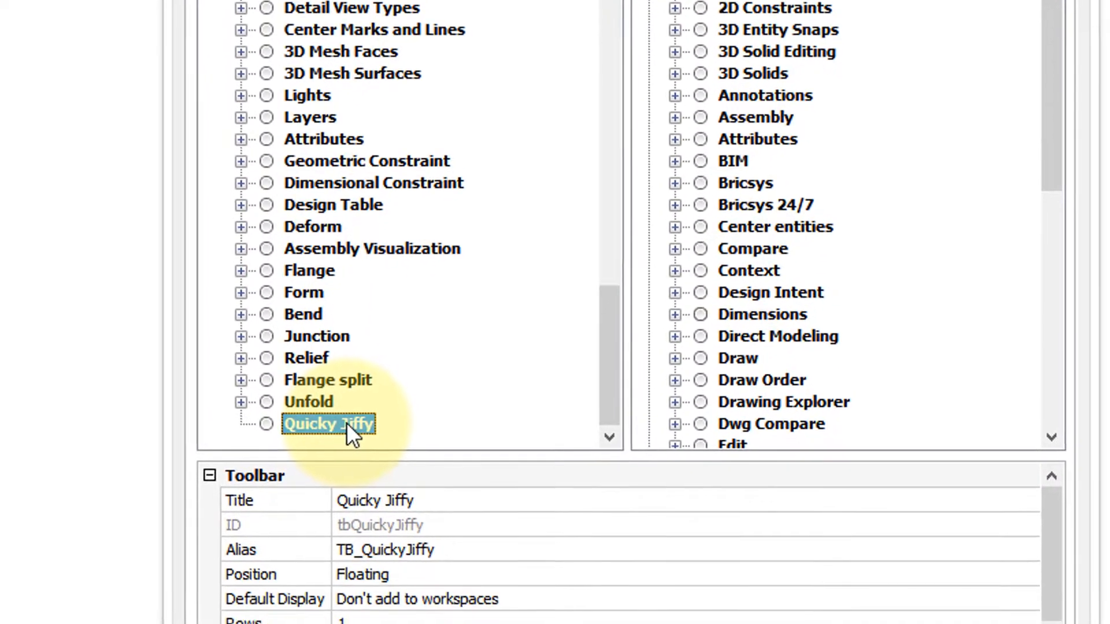
# - Append a newly created tool in the File toolbox to the Quicky Jiffy toolbar, titled Save 'n Print
pyautogui.rightClick(336, 524)
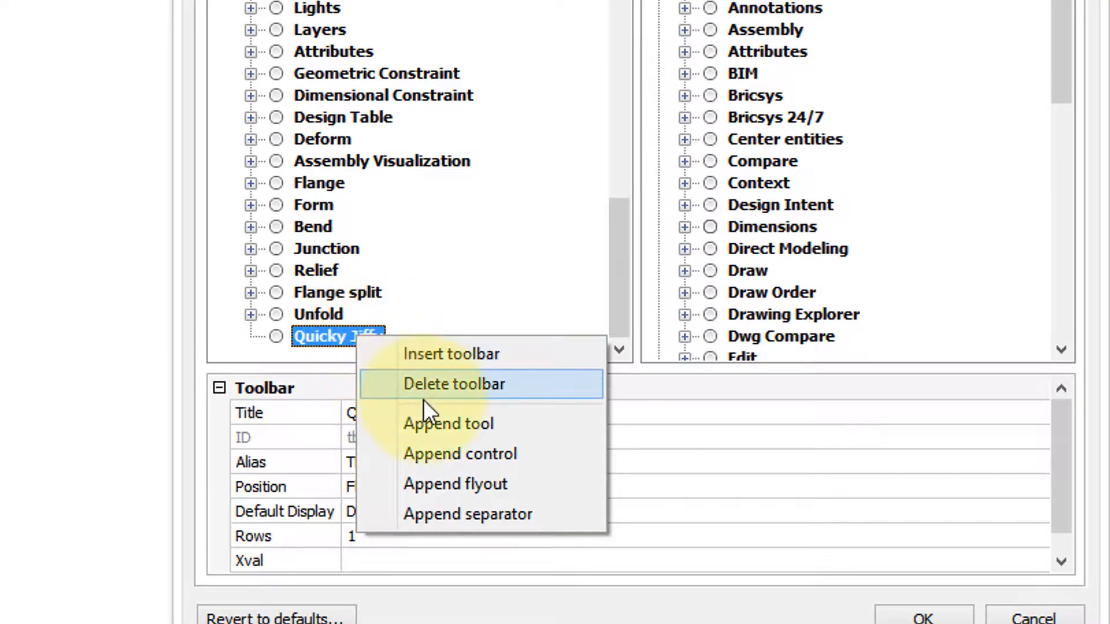
pyautogui.click(426, 444)
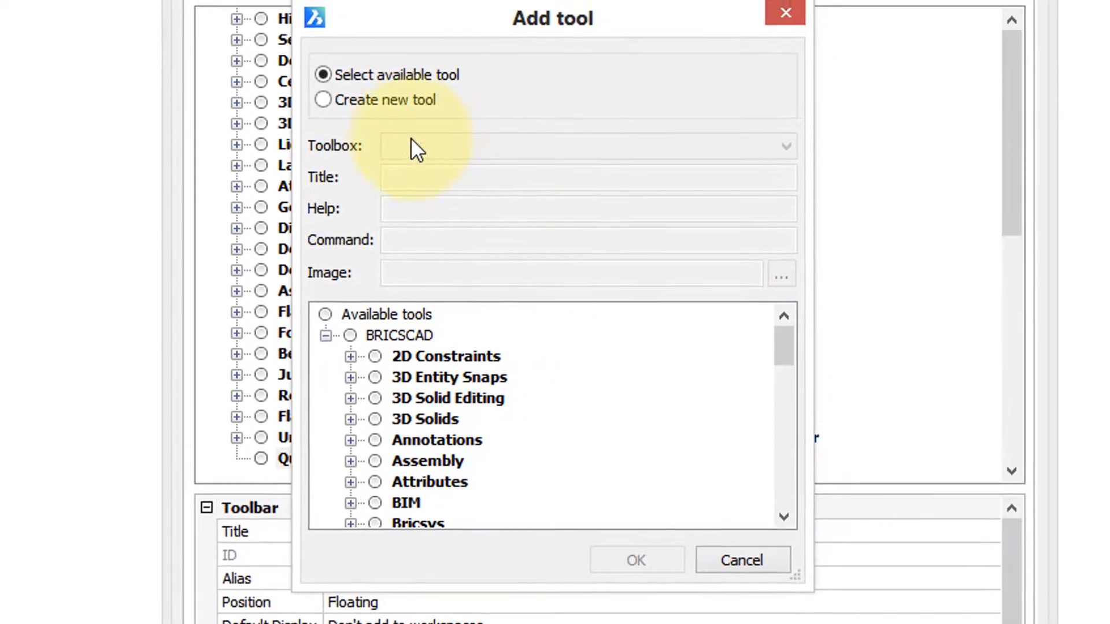
pyautogui.click(400, 116)
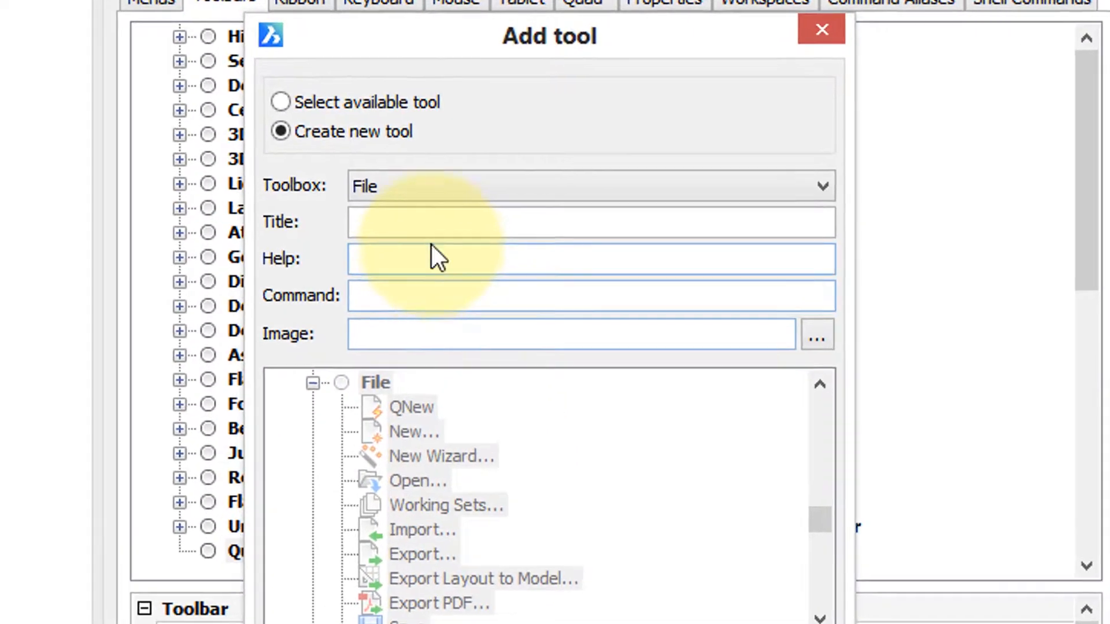
pyautogui.click(451, 195)
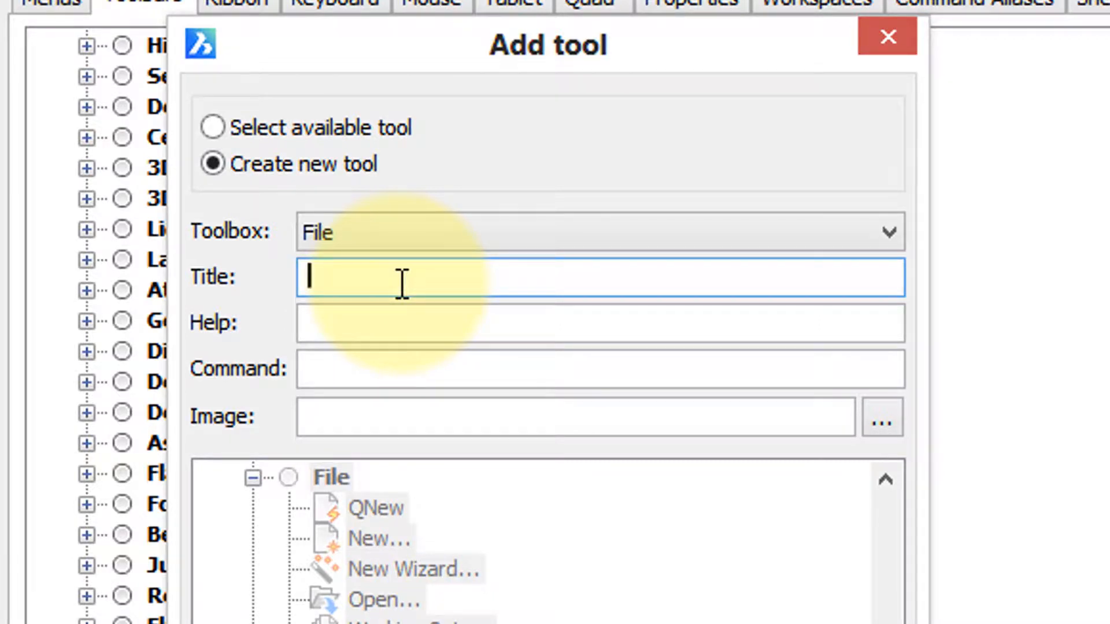
pyautogui.write('Save')
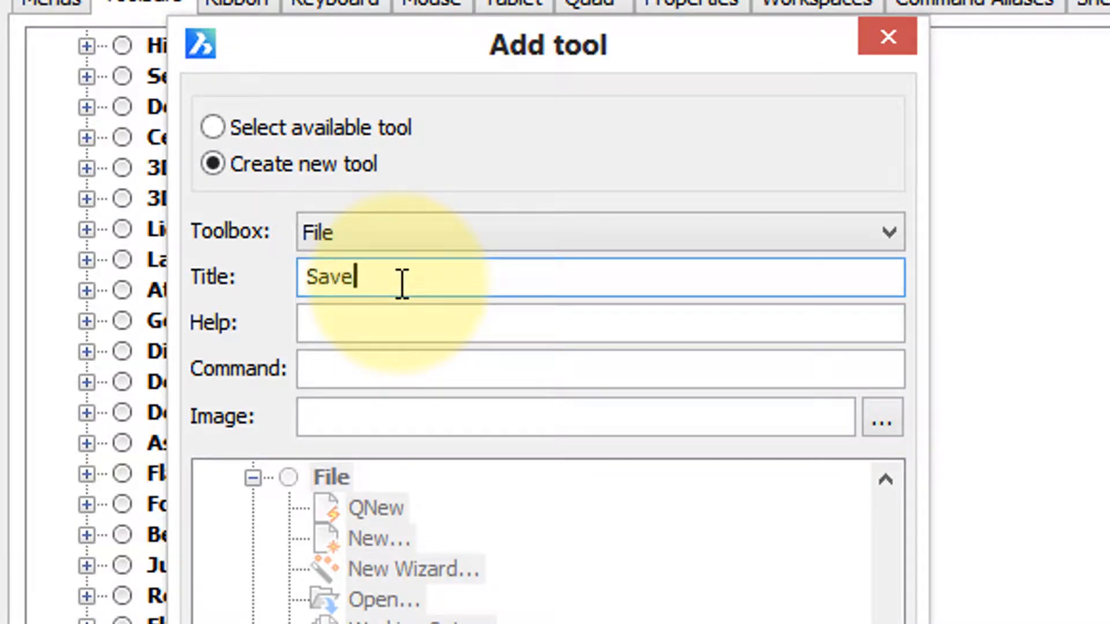
pyautogui.write(" 'n Print")
# - Set the new tool's help text to "Saves the drawing, then opens Print dialog box"
pyautogui.click(505, 331)
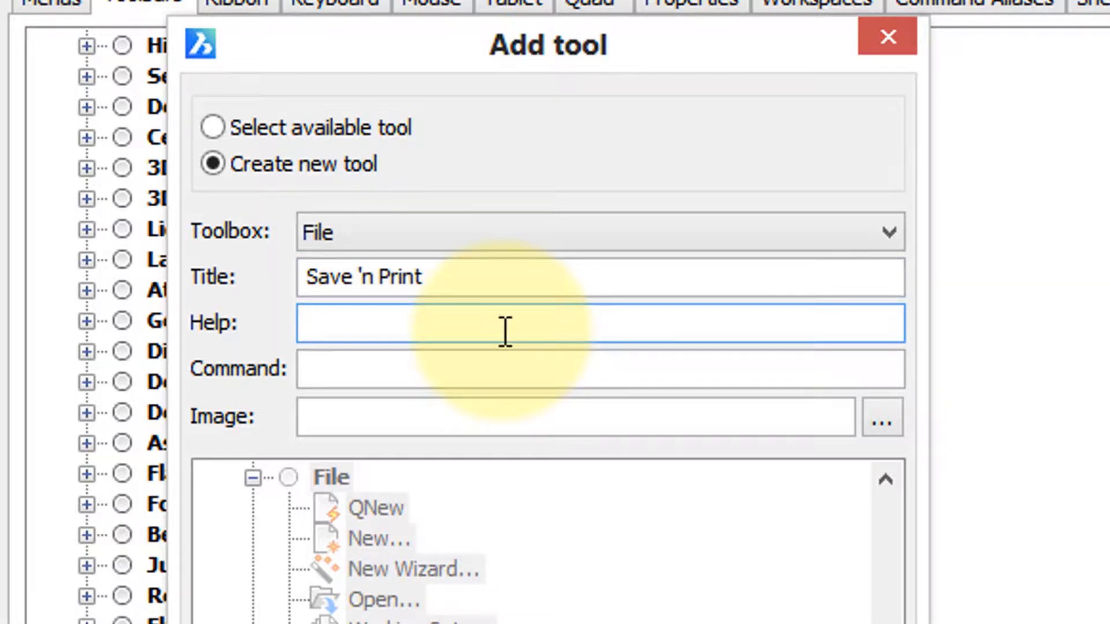
pyautogui.write('Saves the drawing')
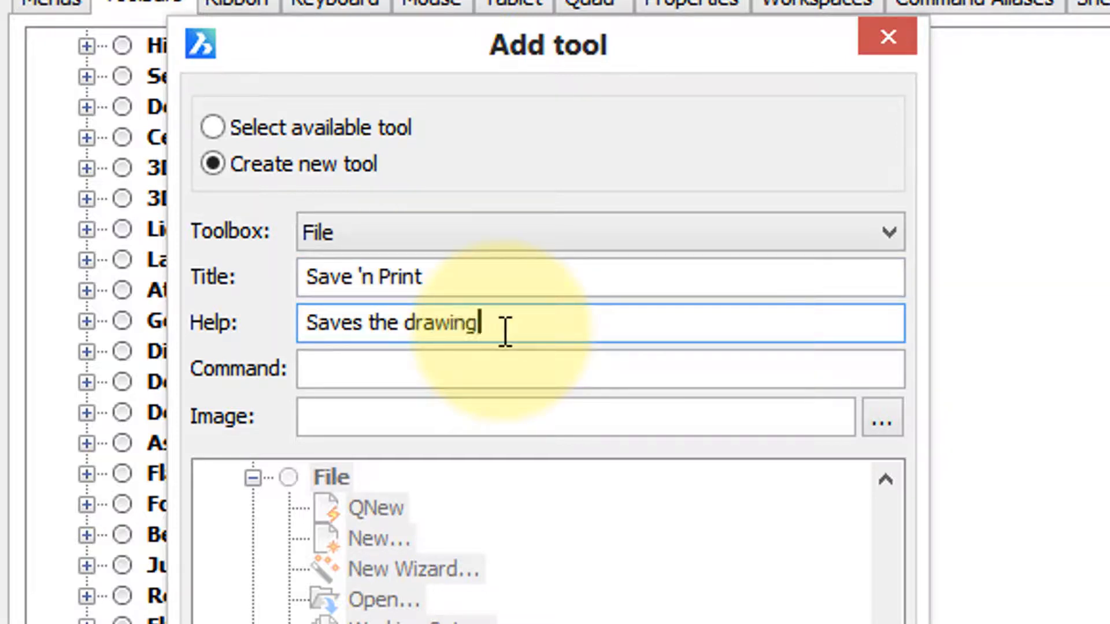
pyautogui.write(', then opens')
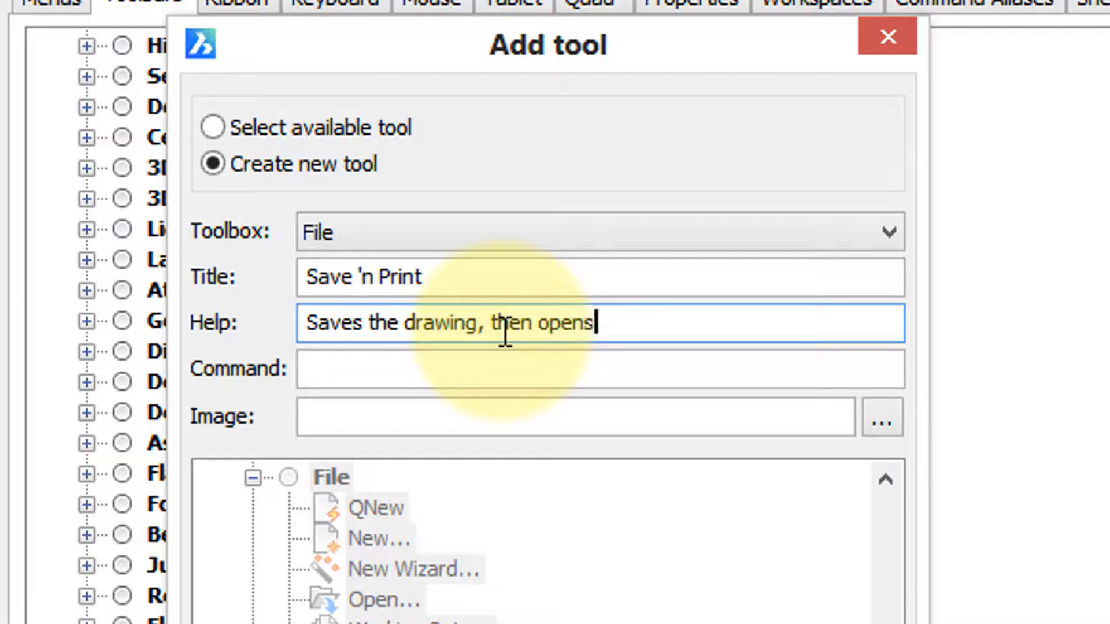
pyautogui.write(' Print d')
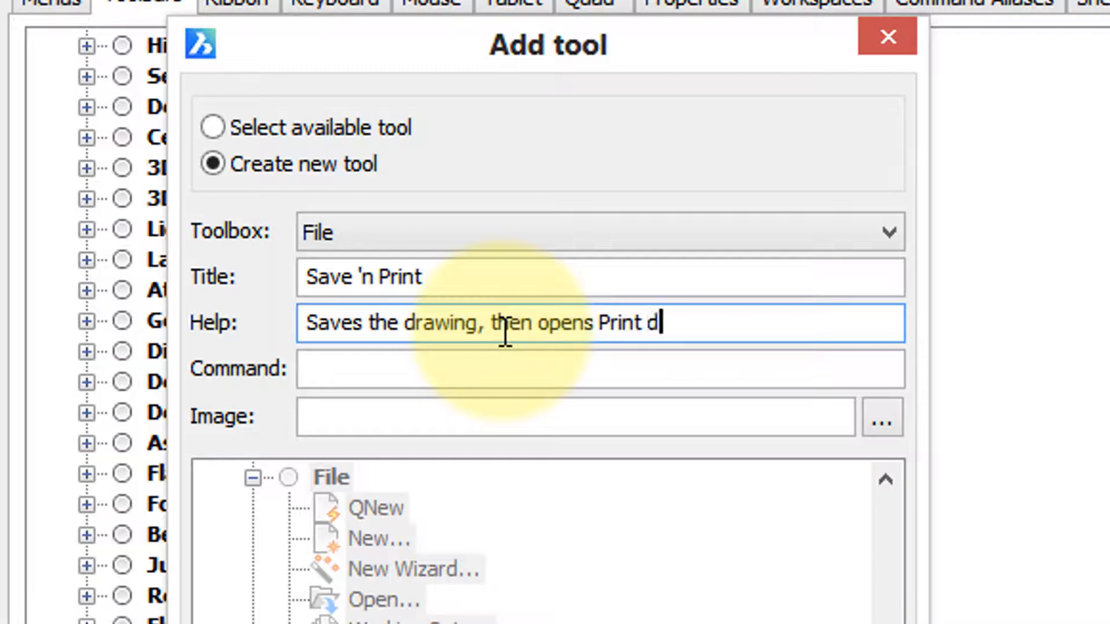
pyautogui.write('ialog box')
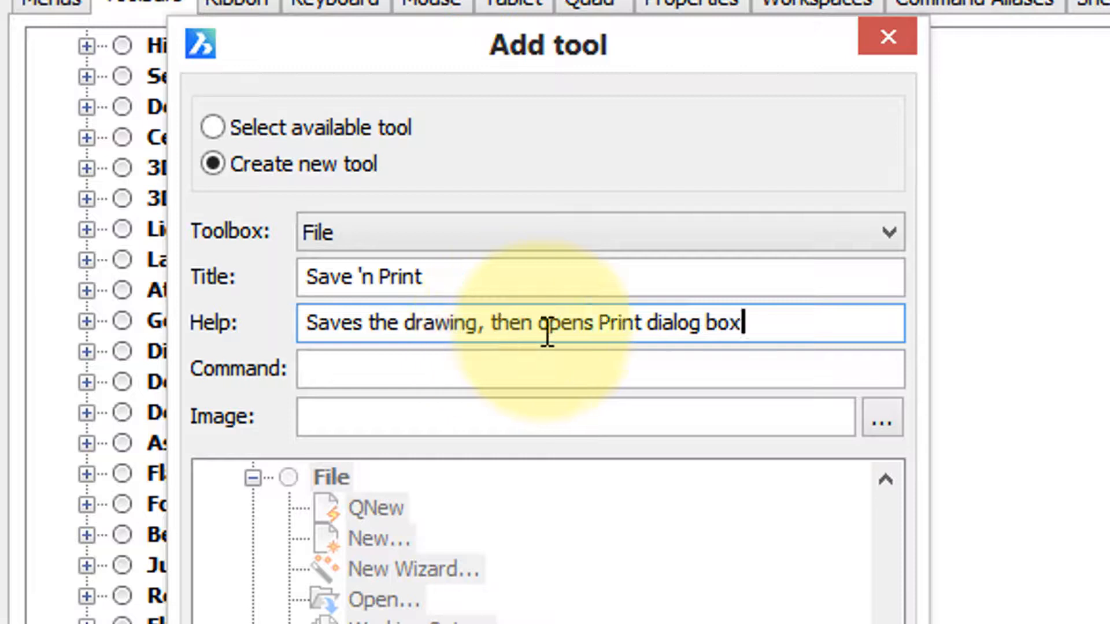
# - Enter the macro ^C^C_save;print as the new tool's command
pyautogui.click(495, 379)
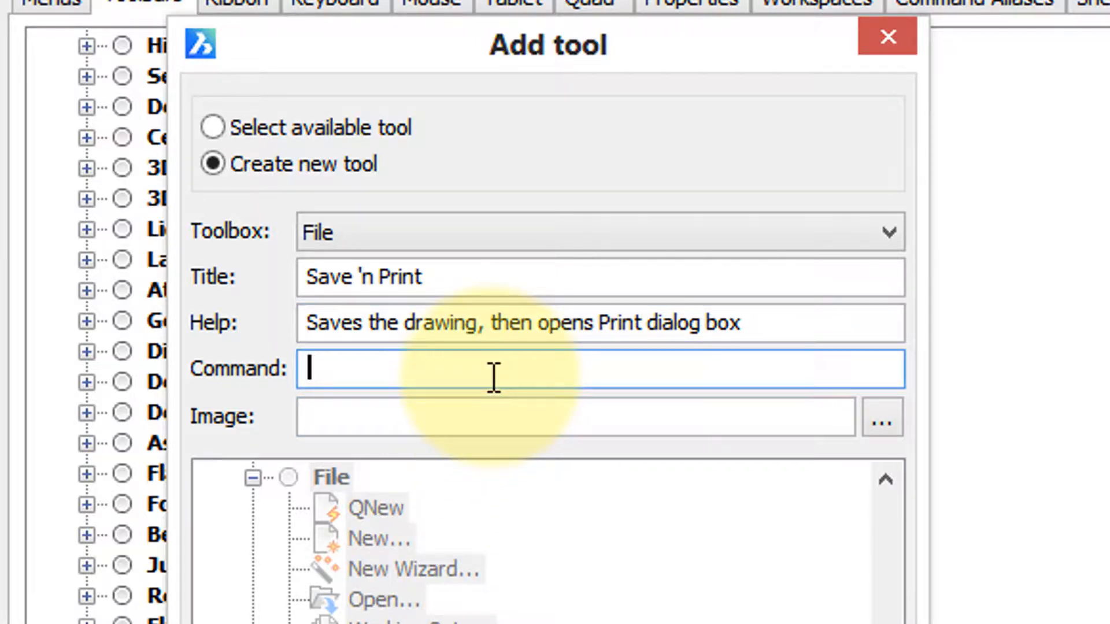
pyautogui.write('^C^C_')
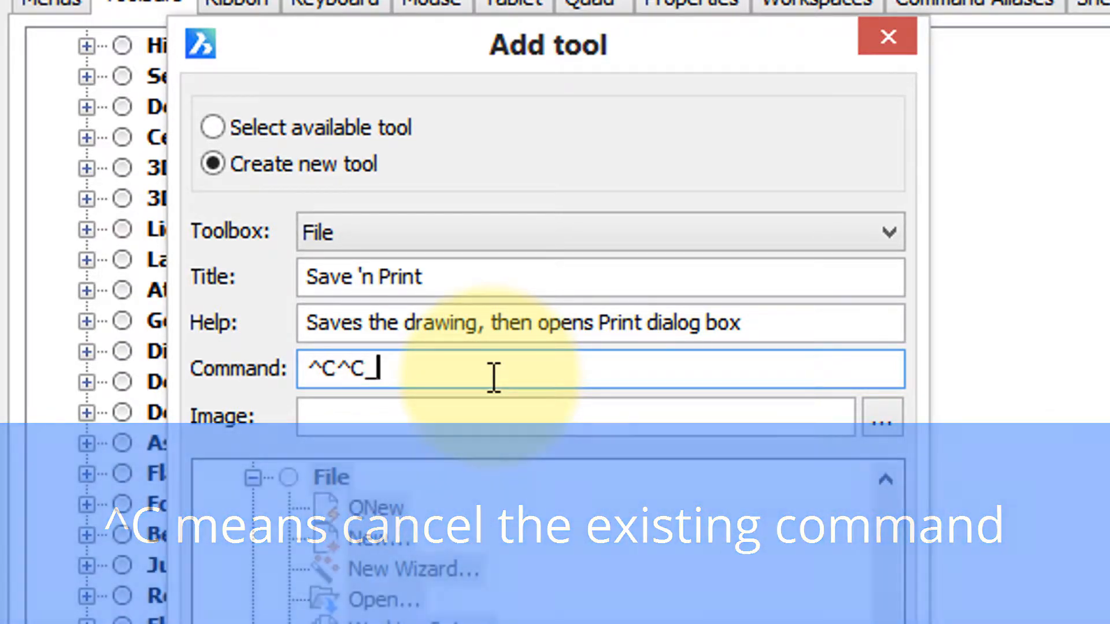
pyautogui.write('save;')
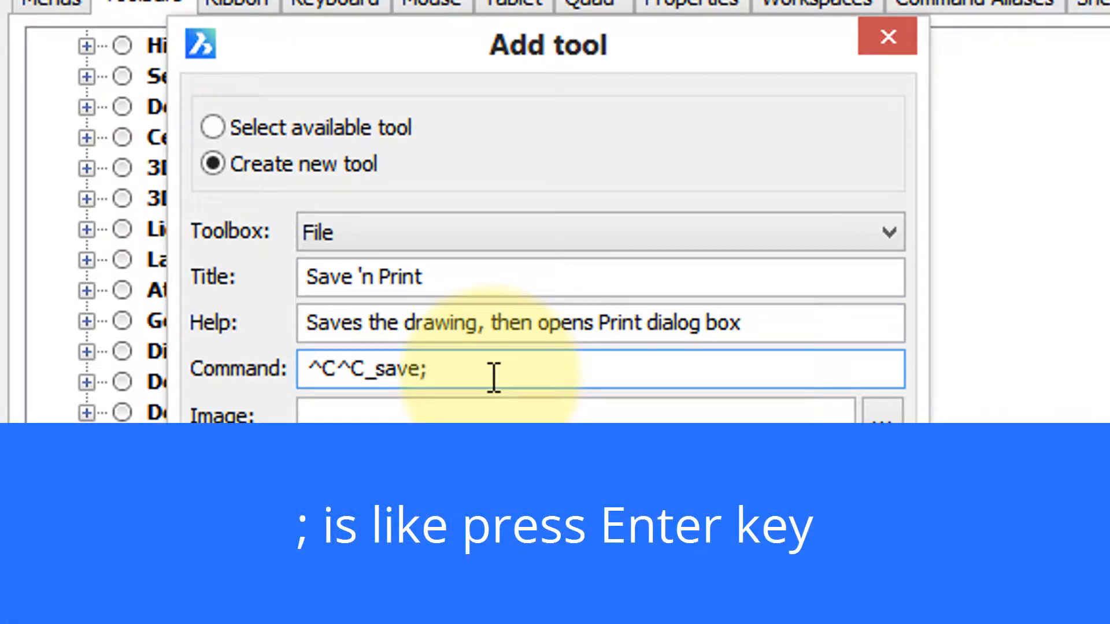
pyautogui.write('print')
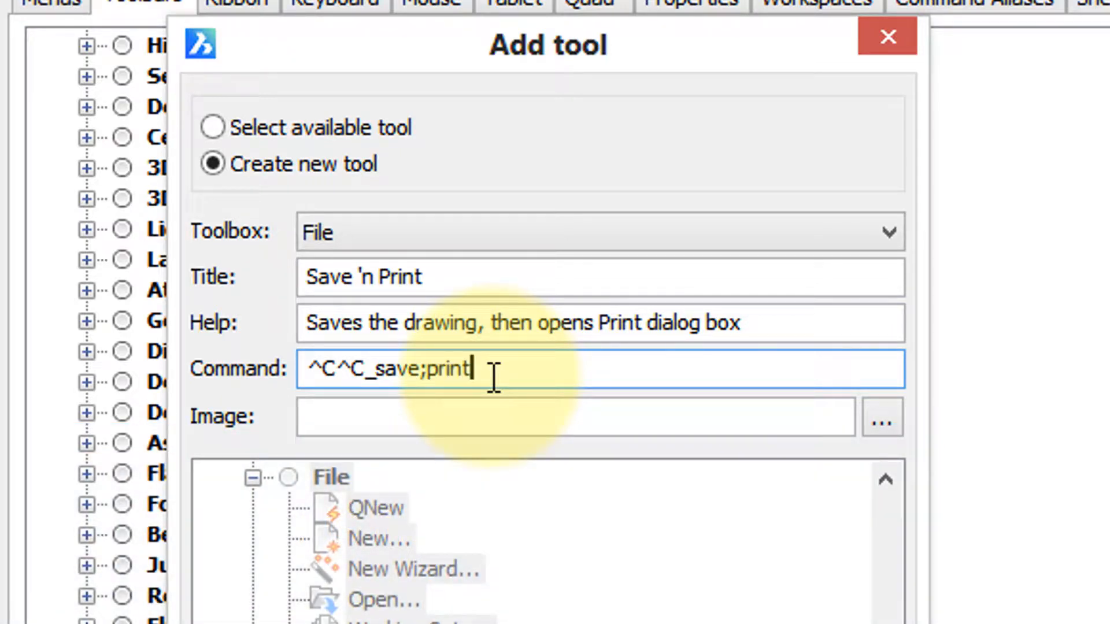
# - Give the new tool the abbreviation SnP as its image, and save it in the toolbar customization
pyautogui.click(518, 426)
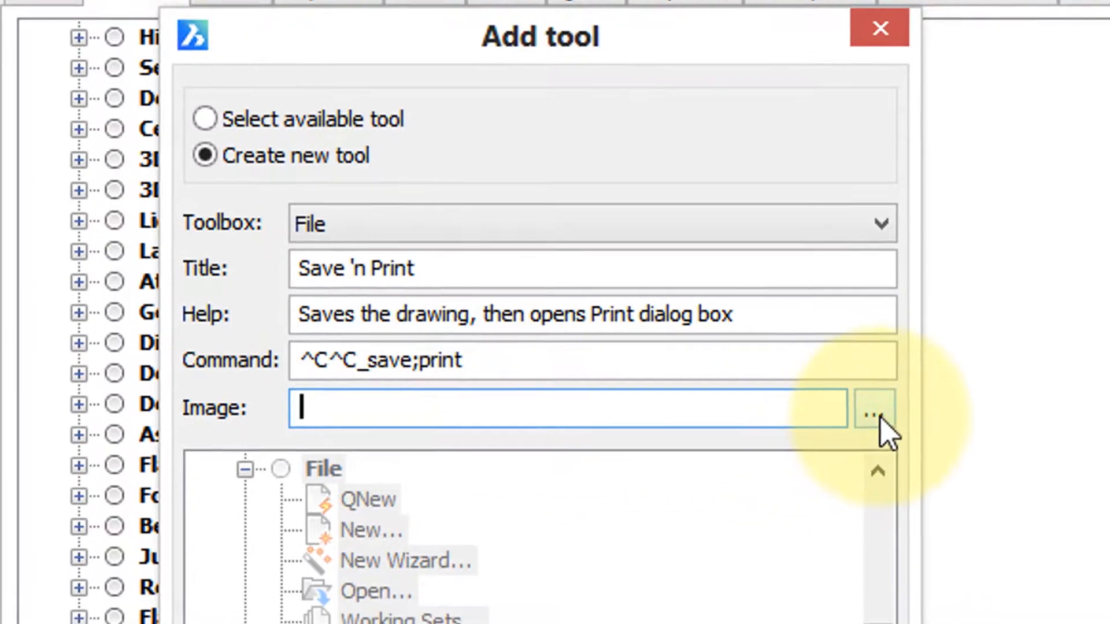
pyautogui.click(875, 413)
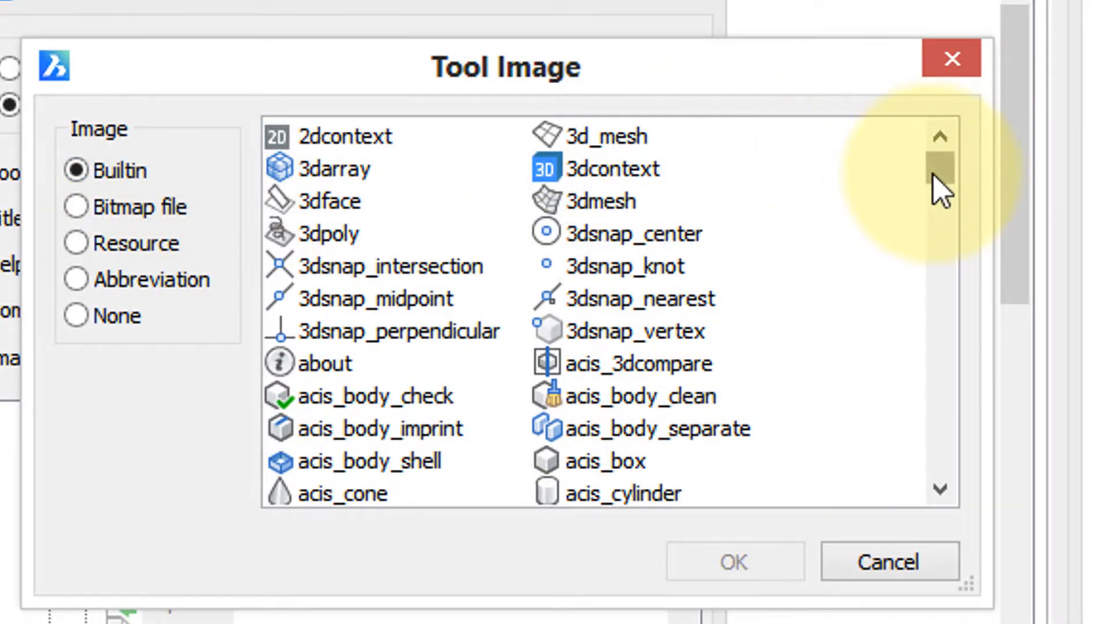
pyautogui.moveTo(933, 174); pyautogui.dragTo(935, 116)
pyautogui.click(168, 211)
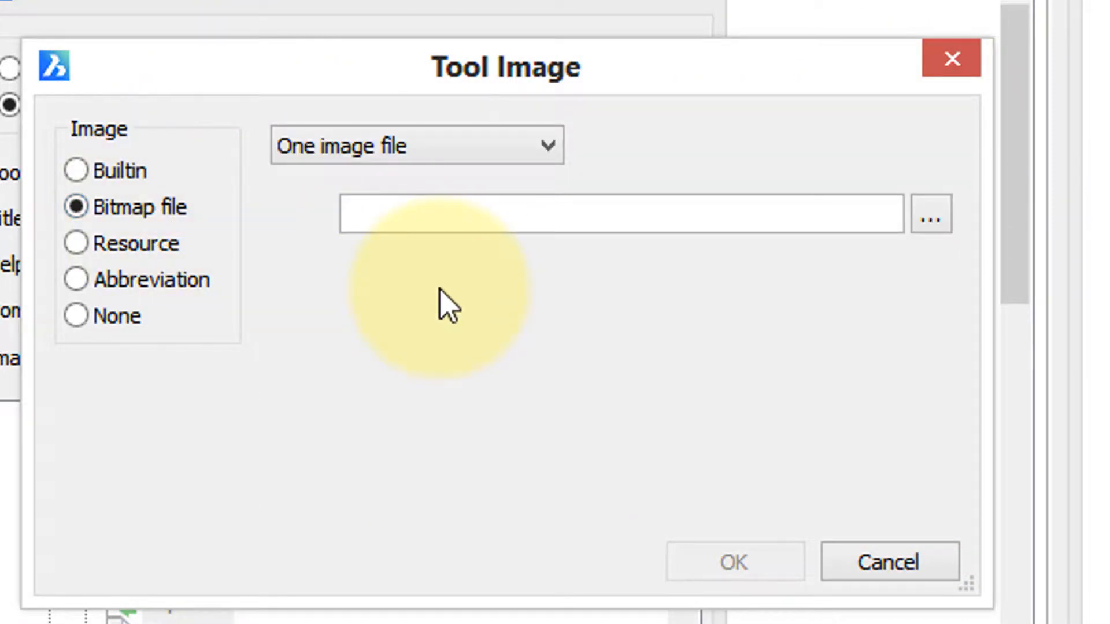
pyautogui.click(148, 242)
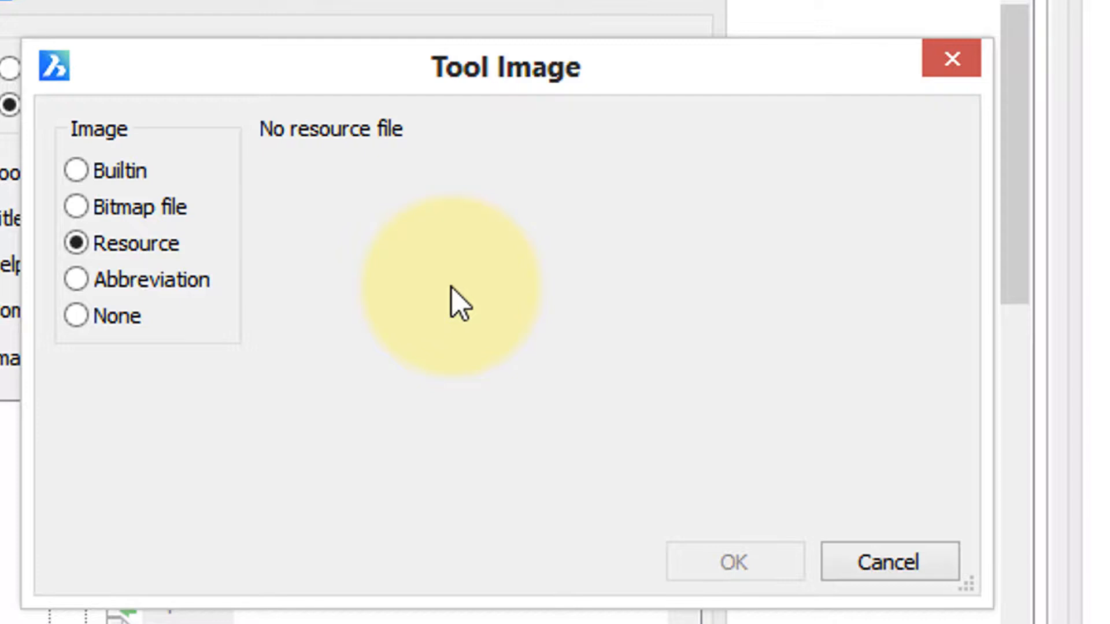
pyautogui.click(186, 286)
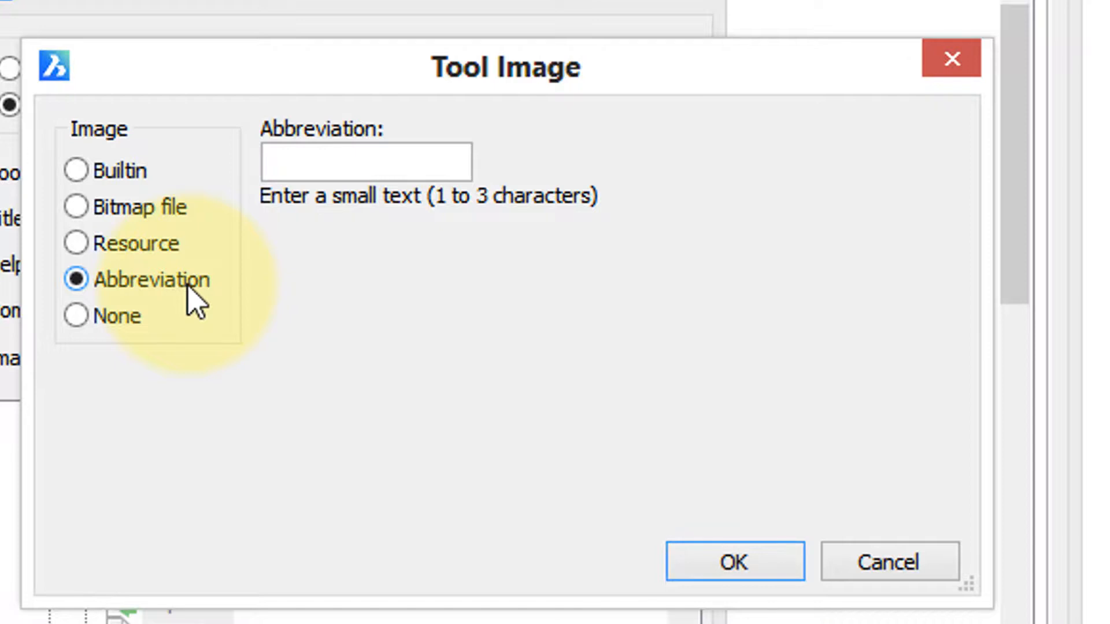
pyautogui.click(351, 165)
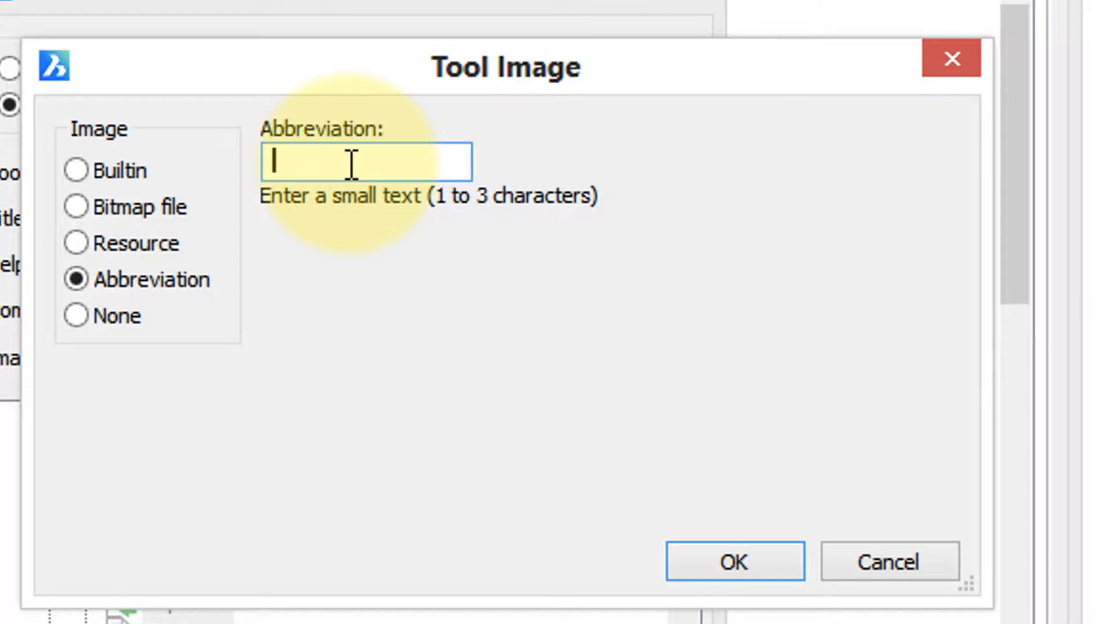
pyautogui.write('SnP')
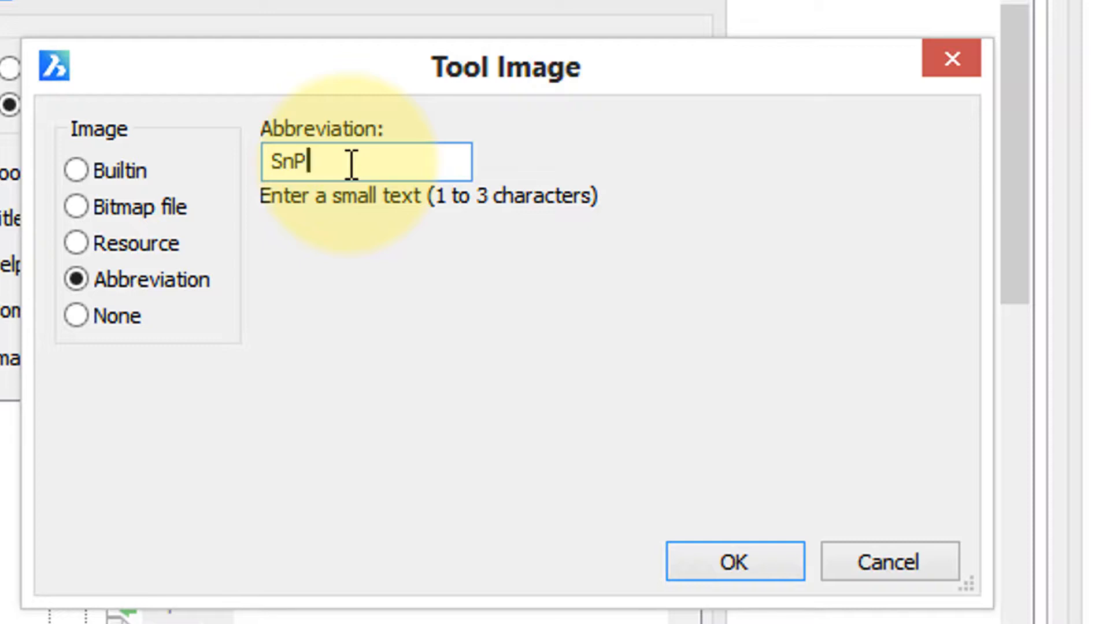
pyautogui.click(748, 563)
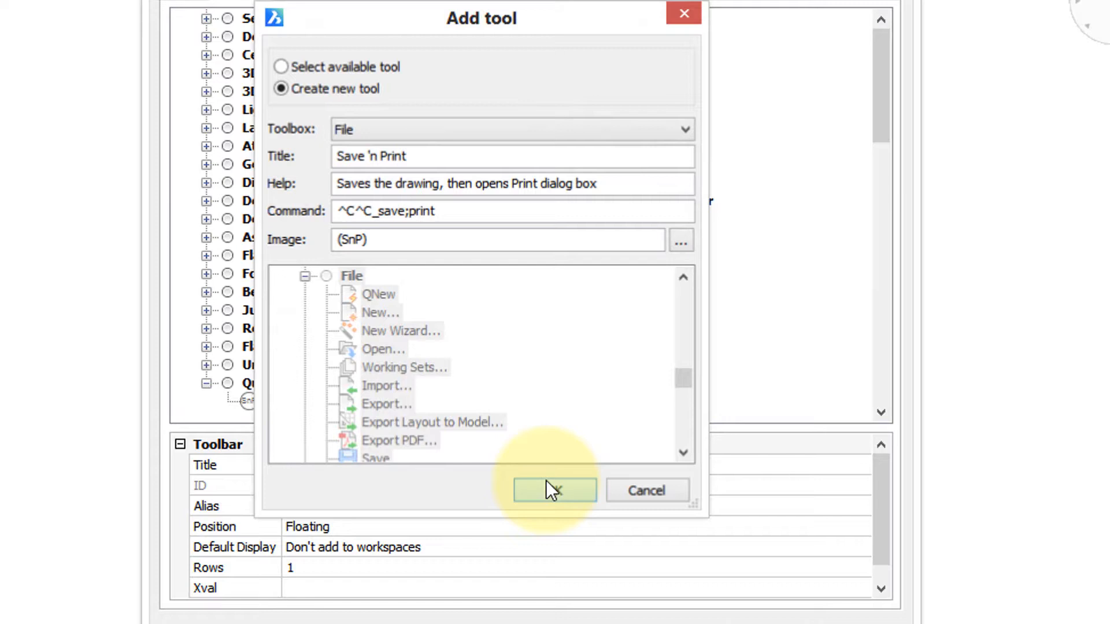
pyautogui.click(553, 572)
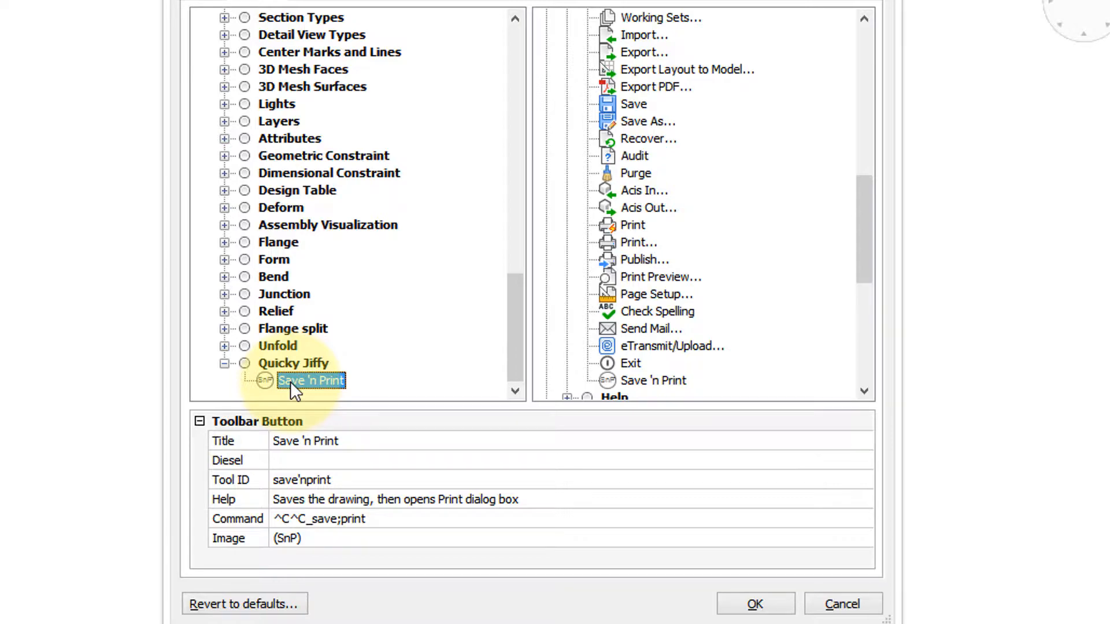
pyautogui.click(756, 601)
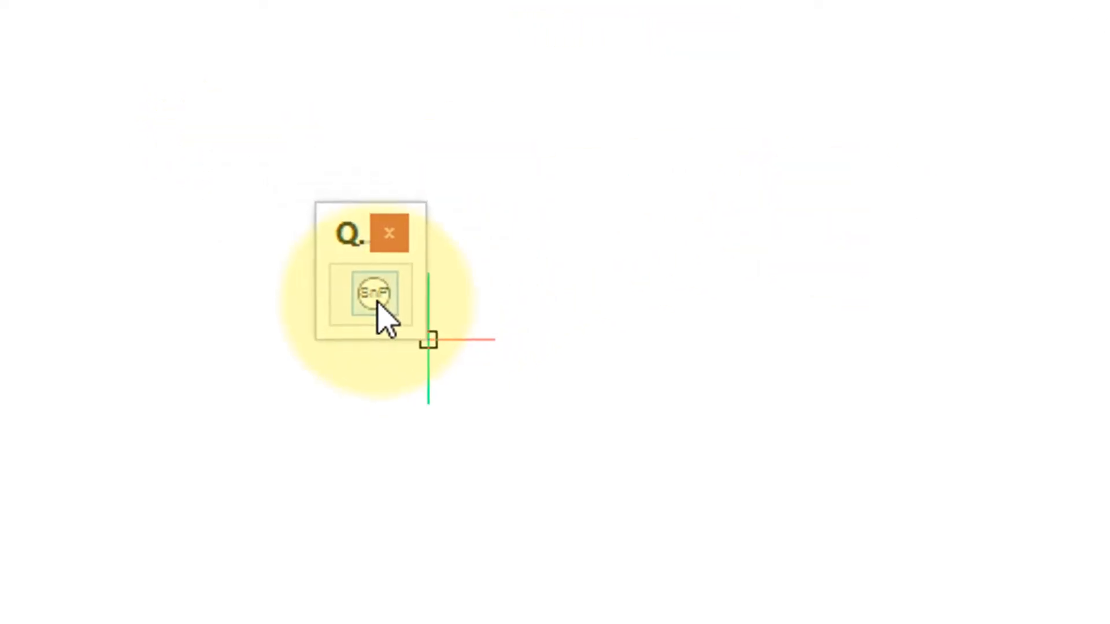
# - Change the toolbar size to extra-large icons
pyautogui.rightClick(379, 303)
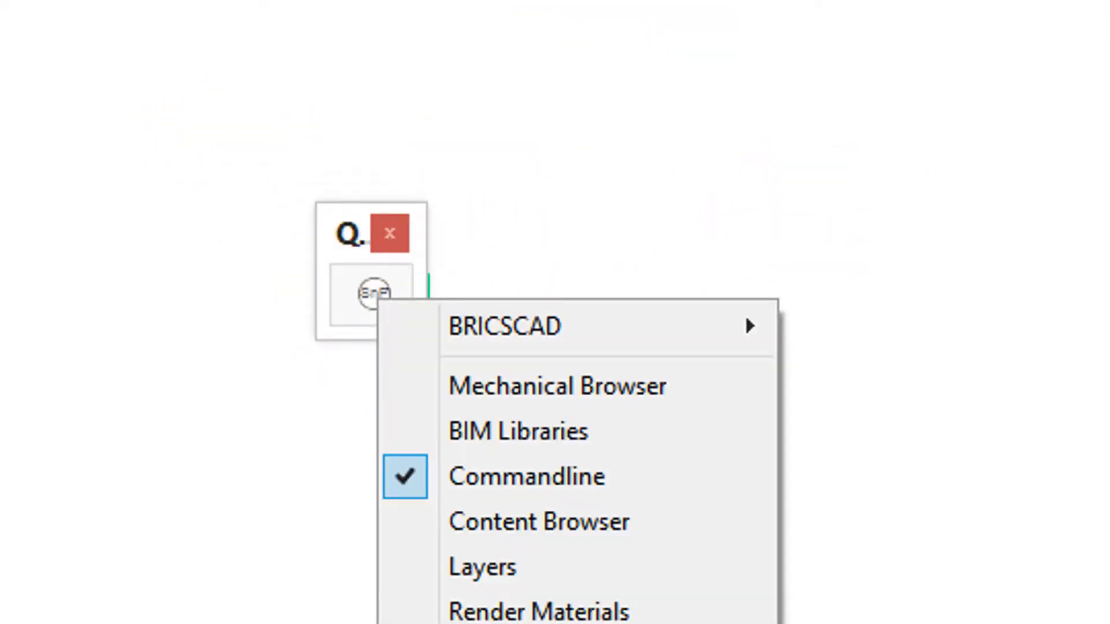
pyautogui.rightClick(379, 306)
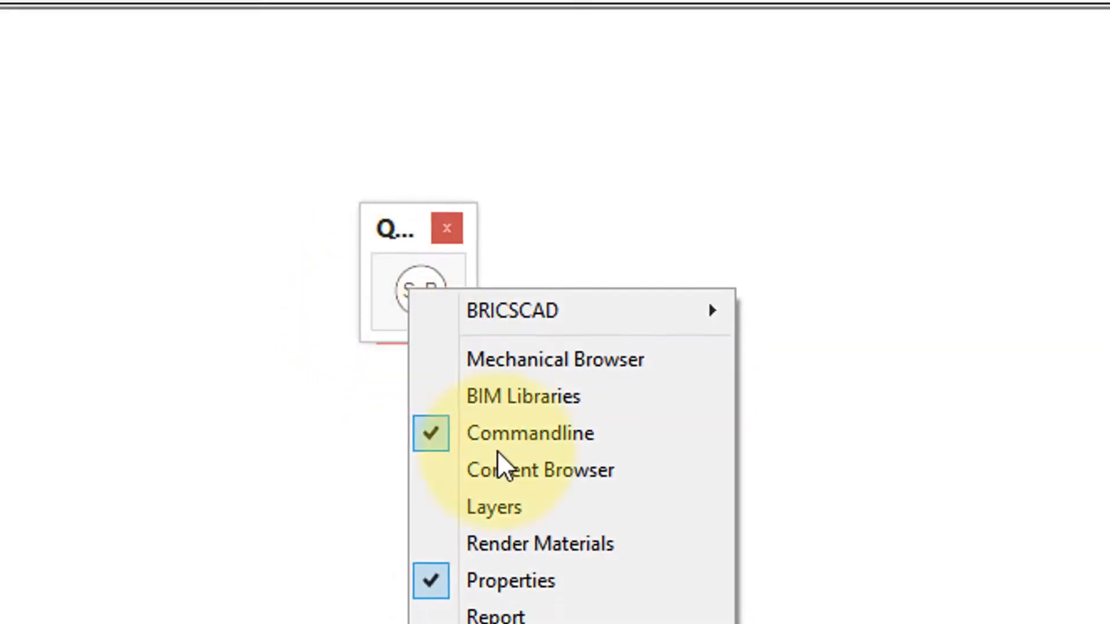
pyautogui.moveTo(503, 584)
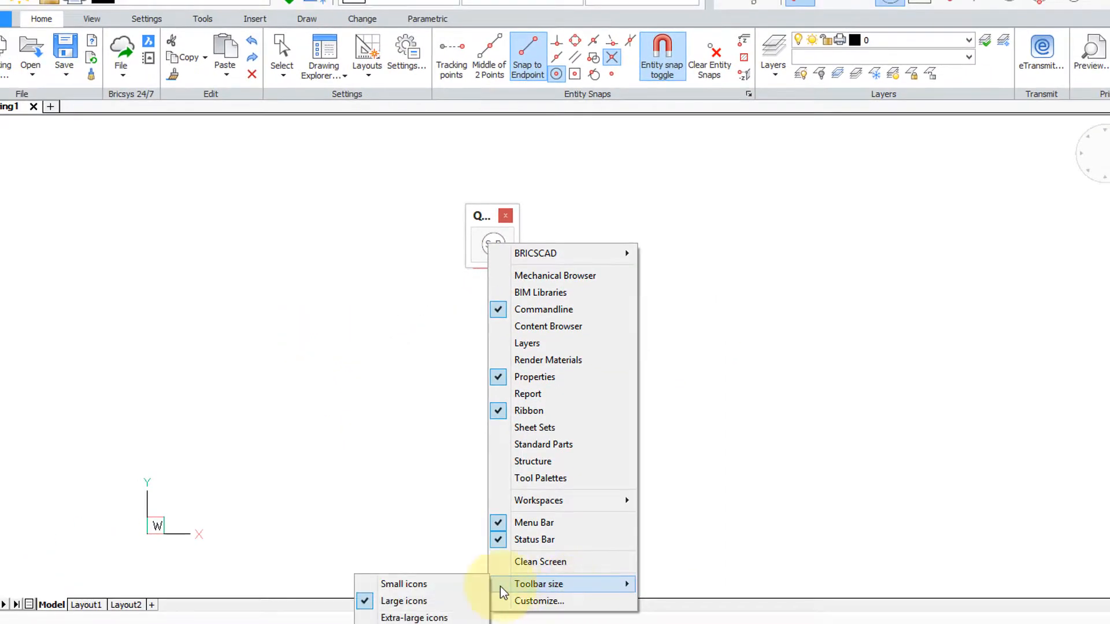
pyautogui.click(467, 618)
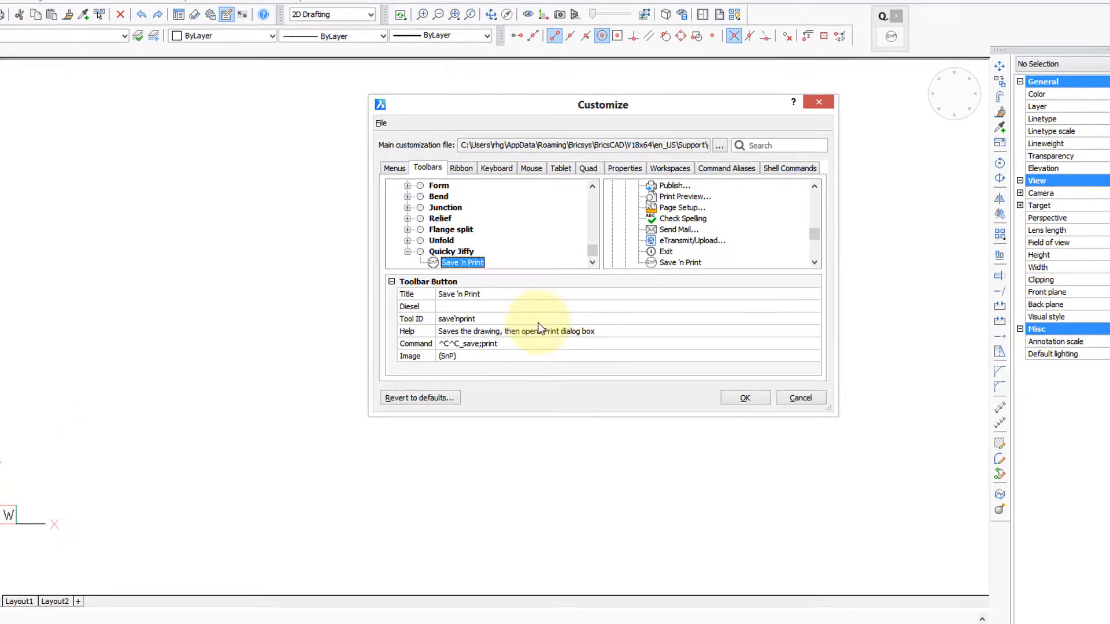
# - Open the image settings of the Save 'n Print button in the Quicky Jiffy toolbar and choose Bitmap file as the image source
pyautogui.click(519, 378)
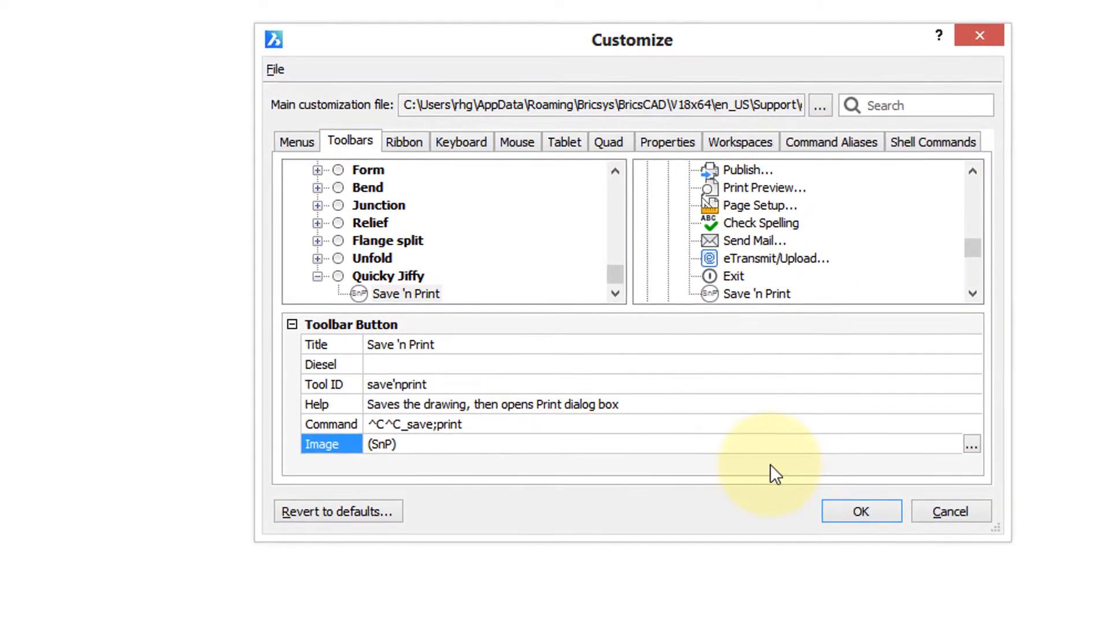
pyautogui.click(376, 293)
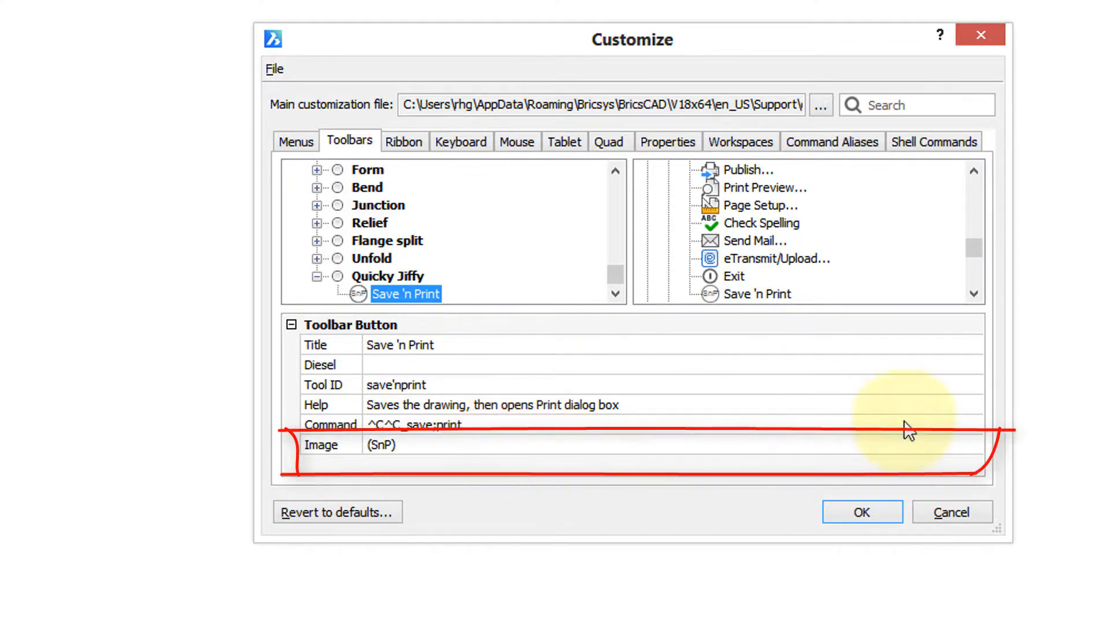
pyautogui.click(931, 442)
pyautogui.click(972, 443)
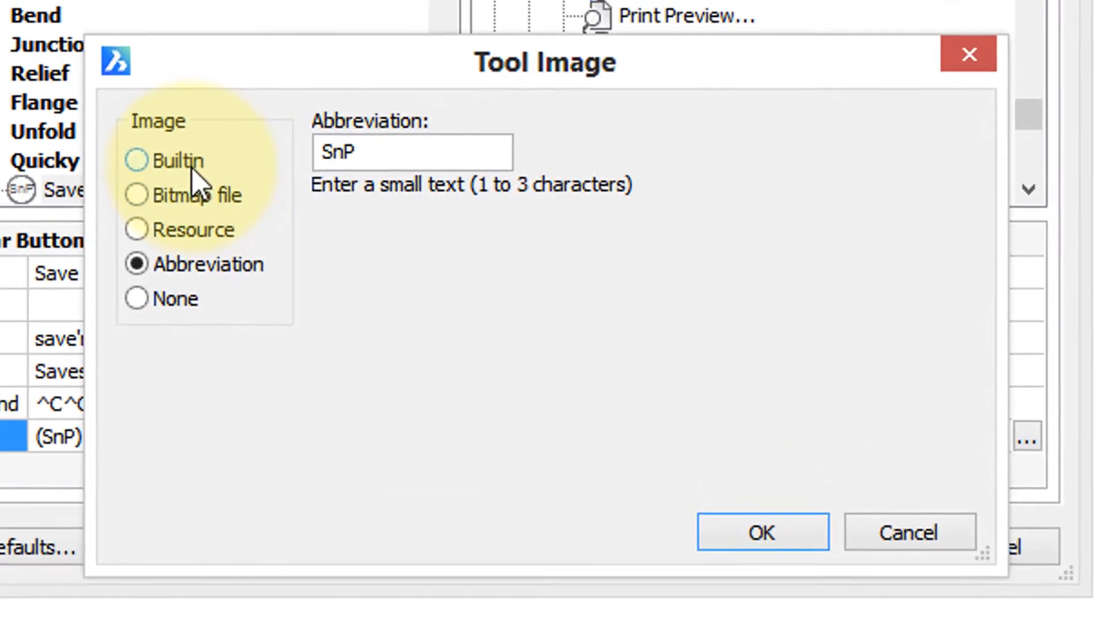
pyautogui.click(272, 199)
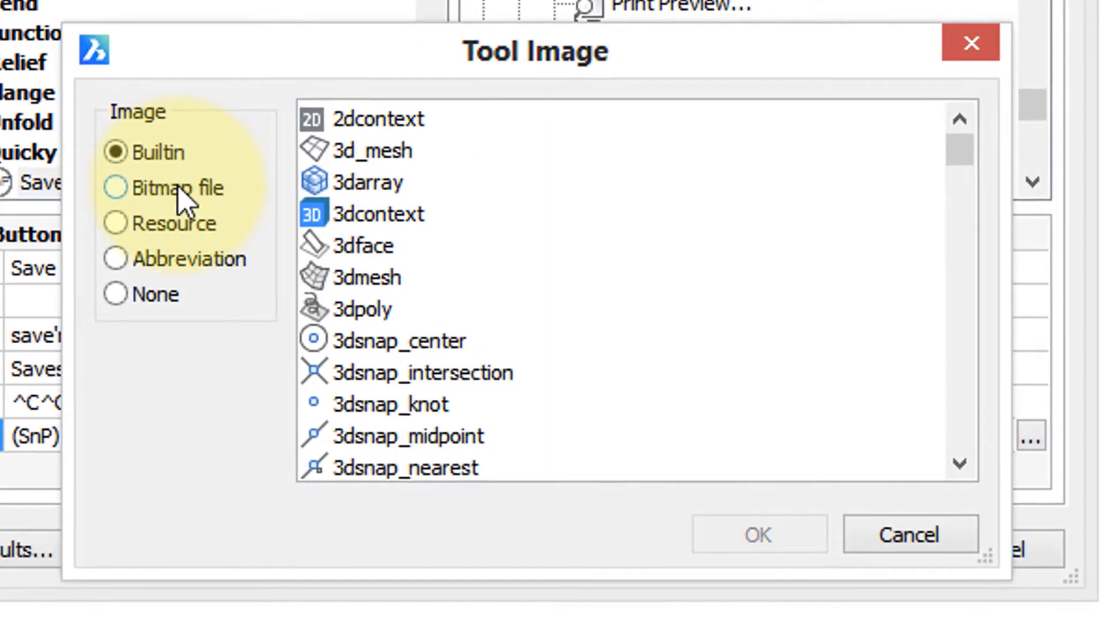
pyautogui.click(178, 190)
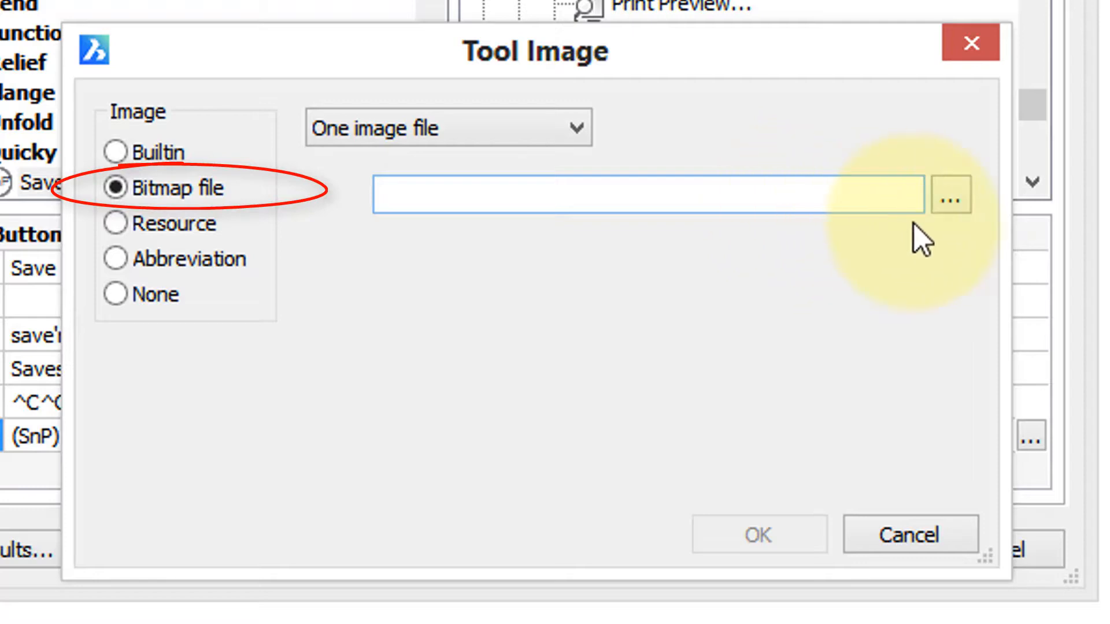
# - Browse for a bitmap file for the button and check which image file formats are accepted
pyautogui.click(951, 196)
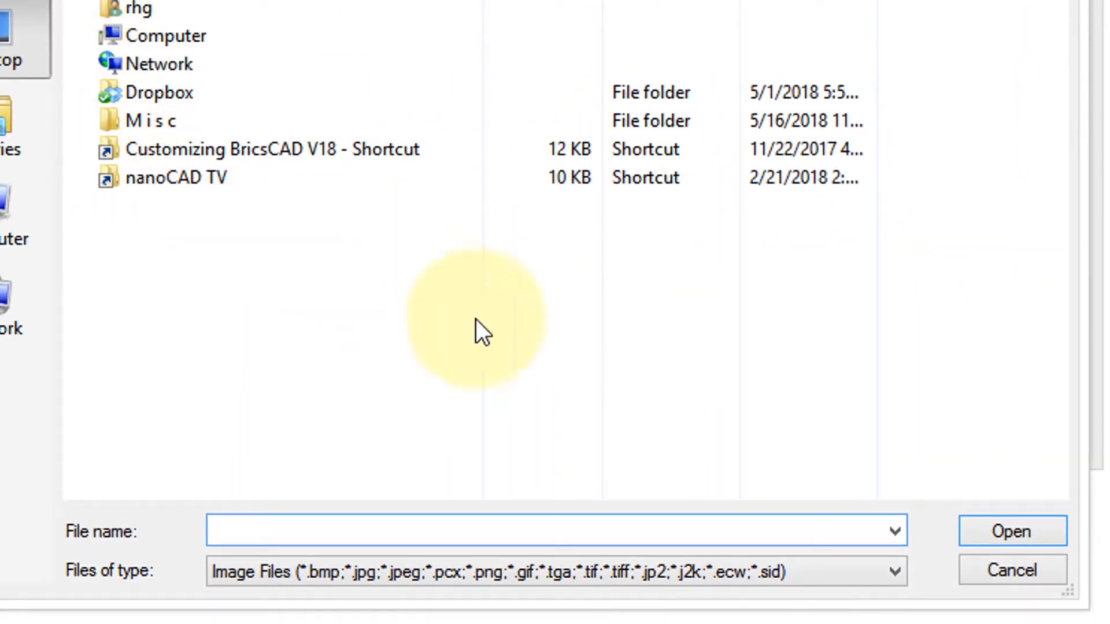
pyautogui.click(894, 572)
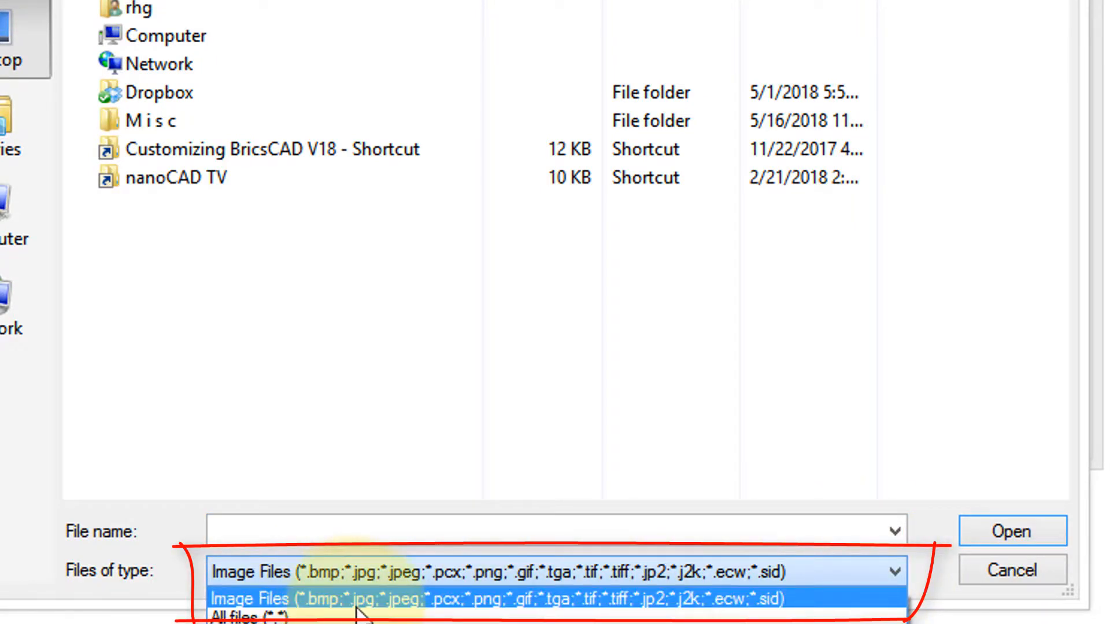
pyautogui.click(560, 599)
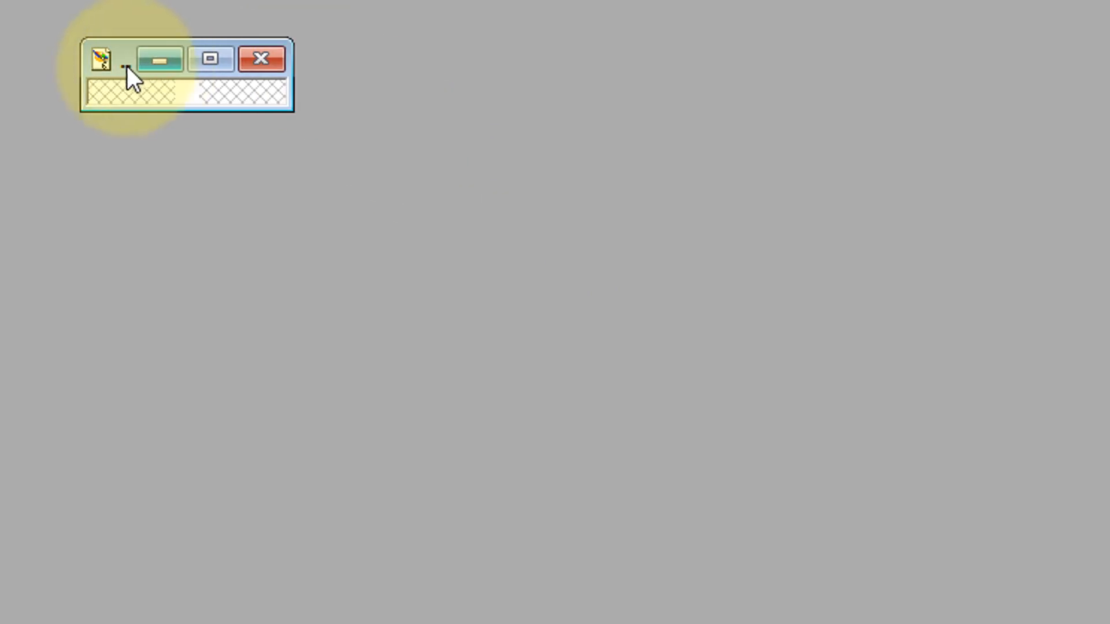
# - Switch to the image editor, reposition the tiny blank icon image and examine it enlarged
pyautogui.moveTo(24, 39); pyautogui.dragTo(625, 208)
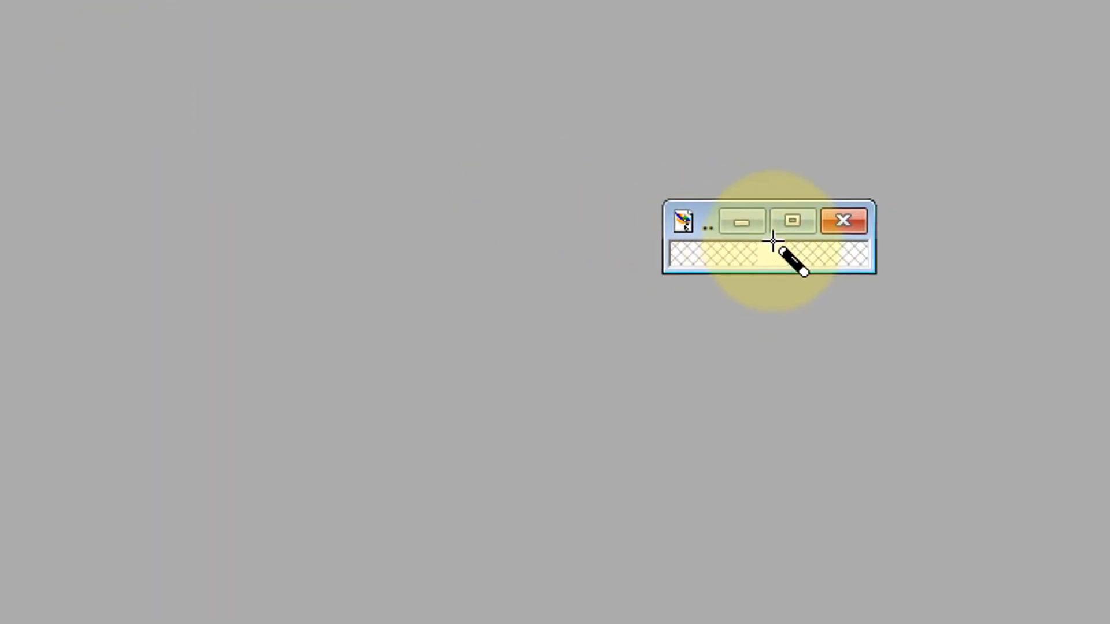
pyautogui.click(807, 226)
pyautogui.scroll(9, 894, 455)
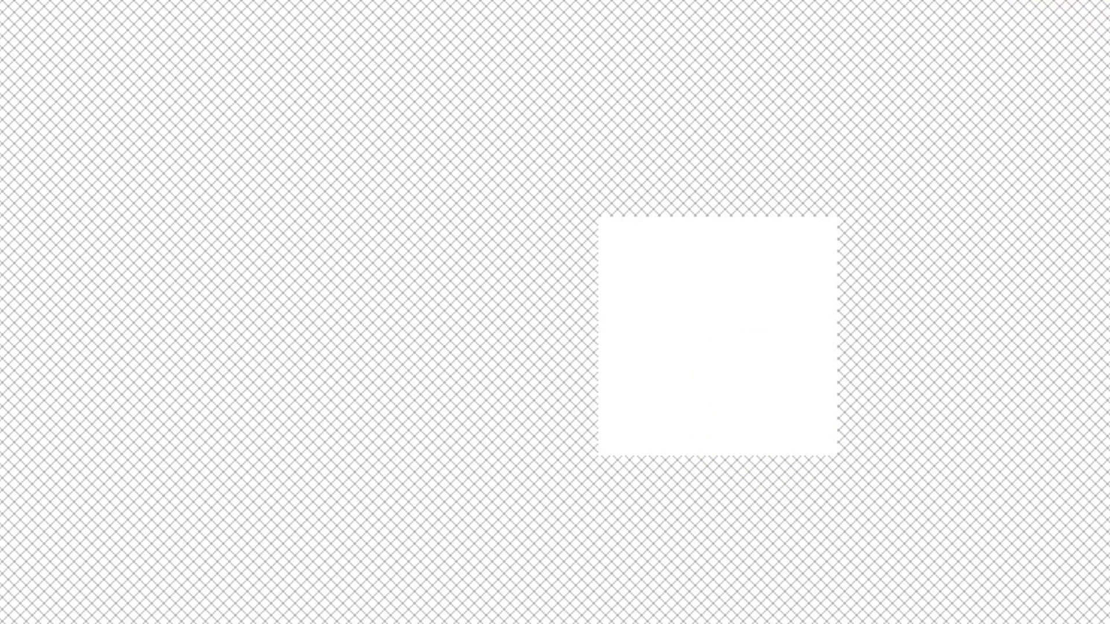
pyautogui.moveTo(638, 254)
pyautogui.mouseDown()
pyautogui.moveTo(668, 404)
pyautogui.moveTo(775, 371)
pyautogui.moveTo(742, 344)
pyautogui.moveTo(983, 341)
pyautogui.moveTo(1058, 354)
pyautogui.mouseUp()
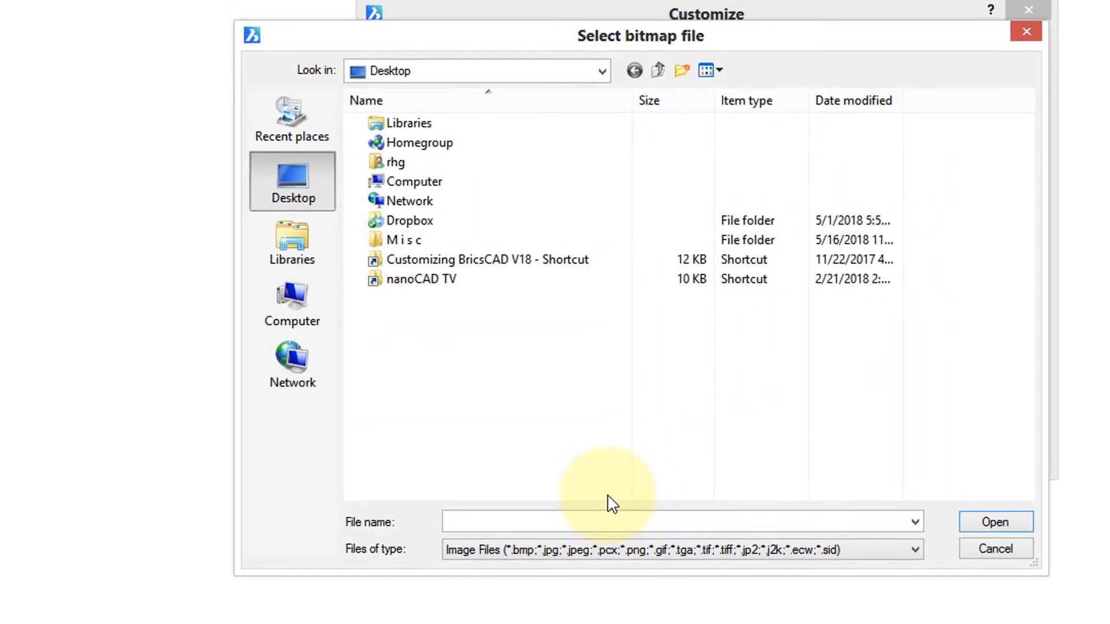
# - Leave the bitmap file selection without choosing a file and set the button's bitmap option to Small and large image files
pyautogui.click(995, 549)
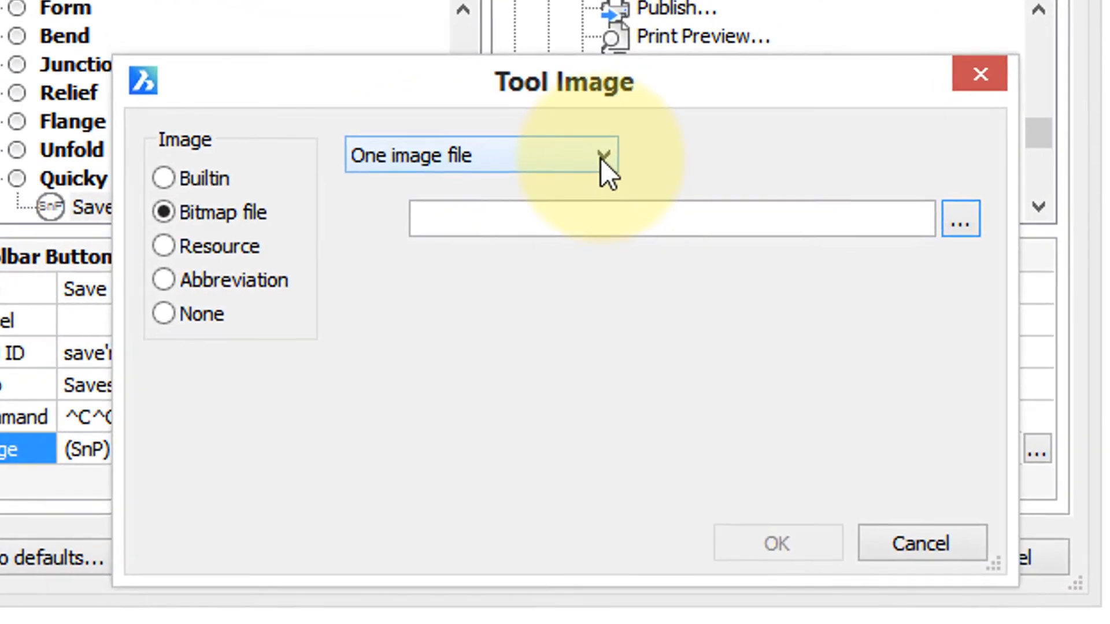
pyautogui.click(601, 158)
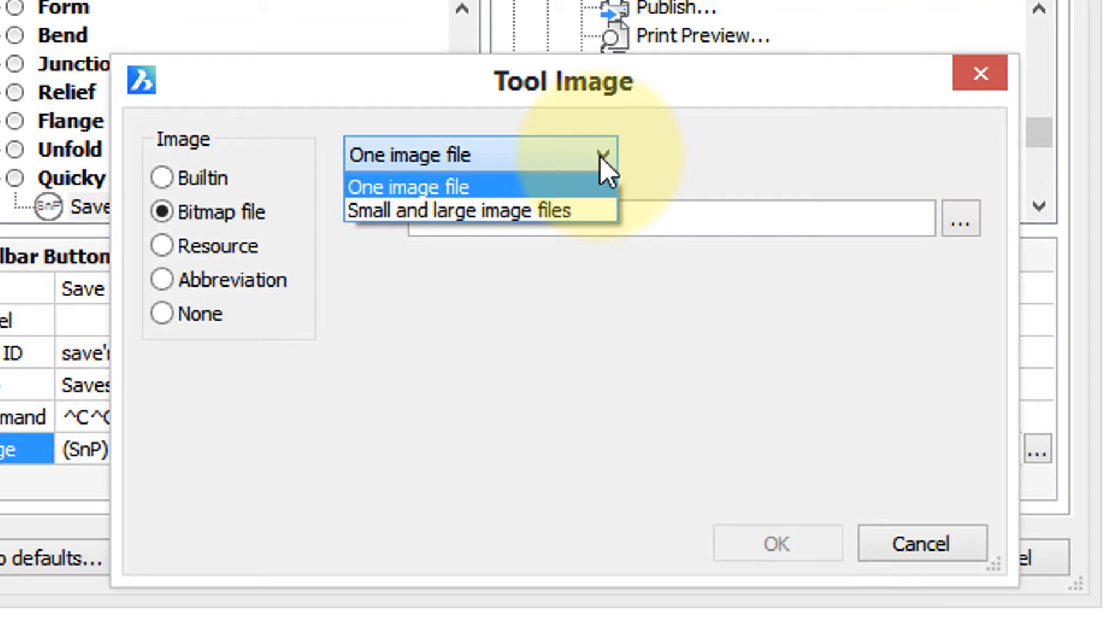
pyautogui.click(584, 202)
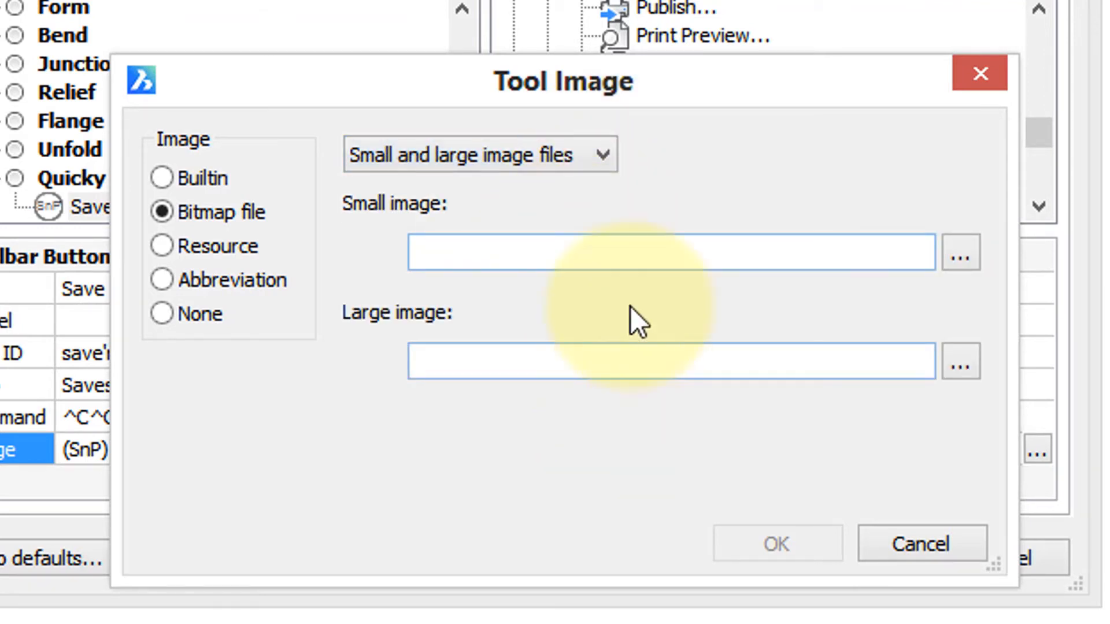